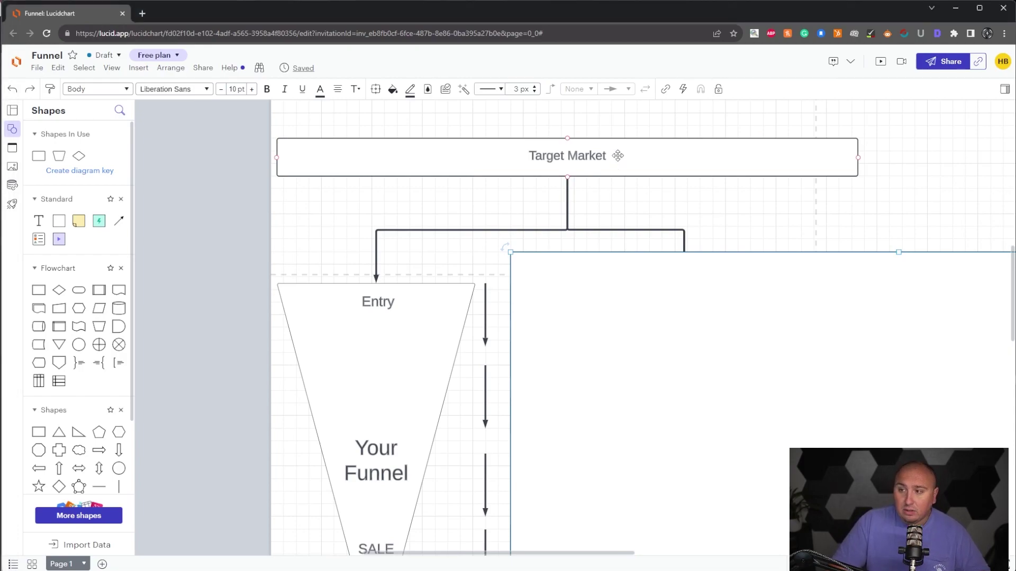
click(617, 155)
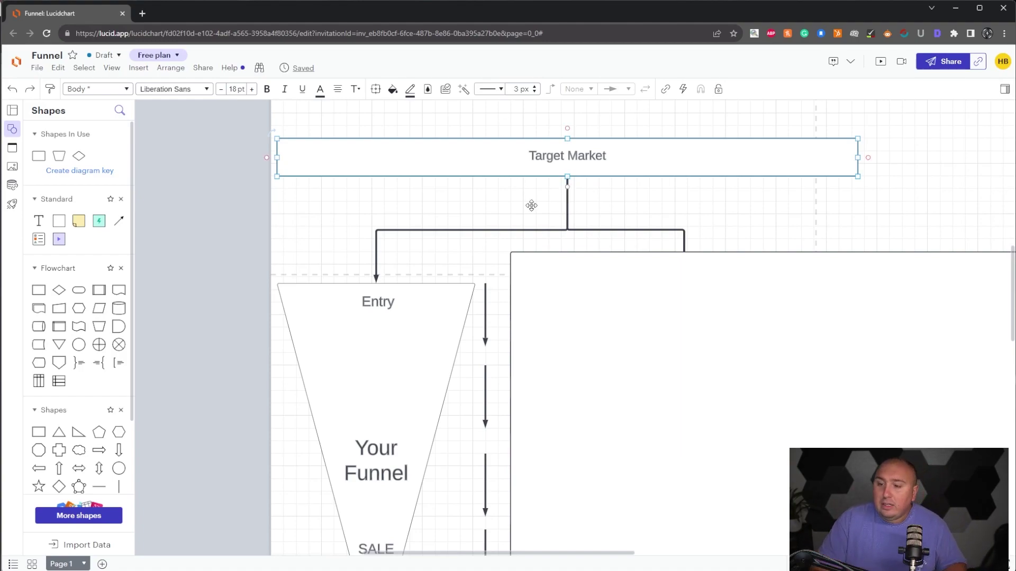
Step: Drag the blank cover box down until the Discovery step under Target Market shows
scroll(560, 202, down, 2)
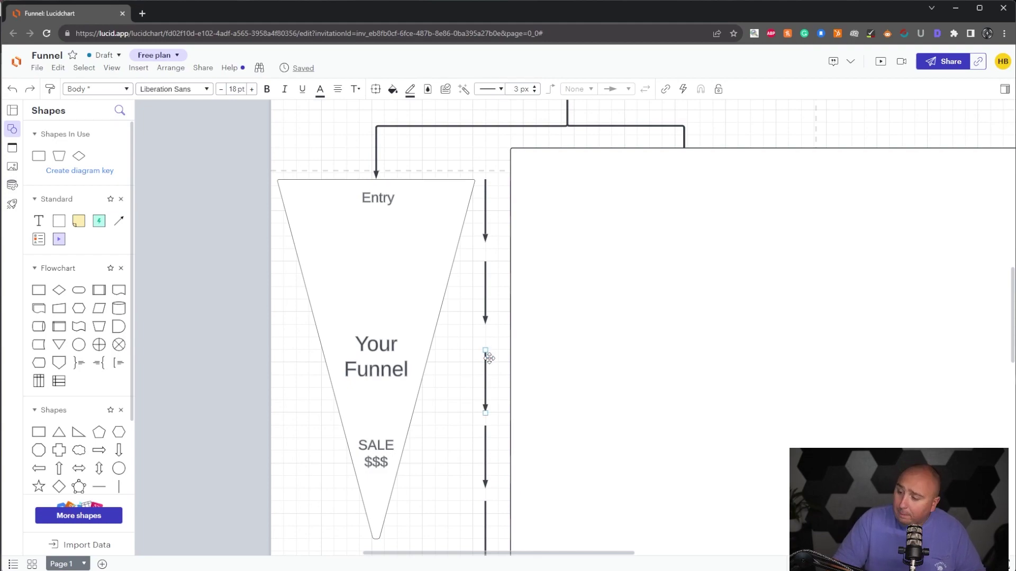
scroll(646, 370, up, 3)
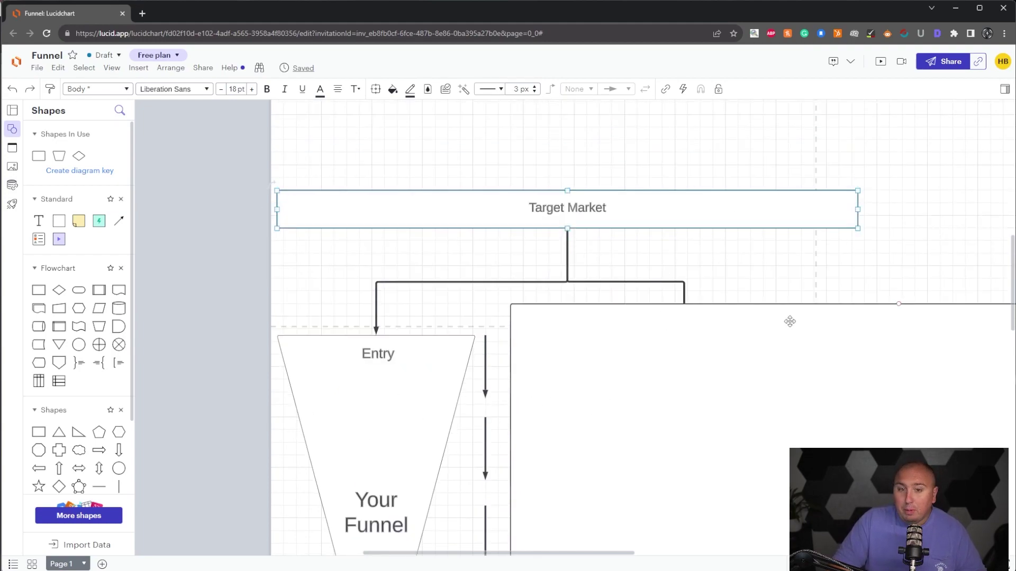
drag(928, 170, 784, 116)
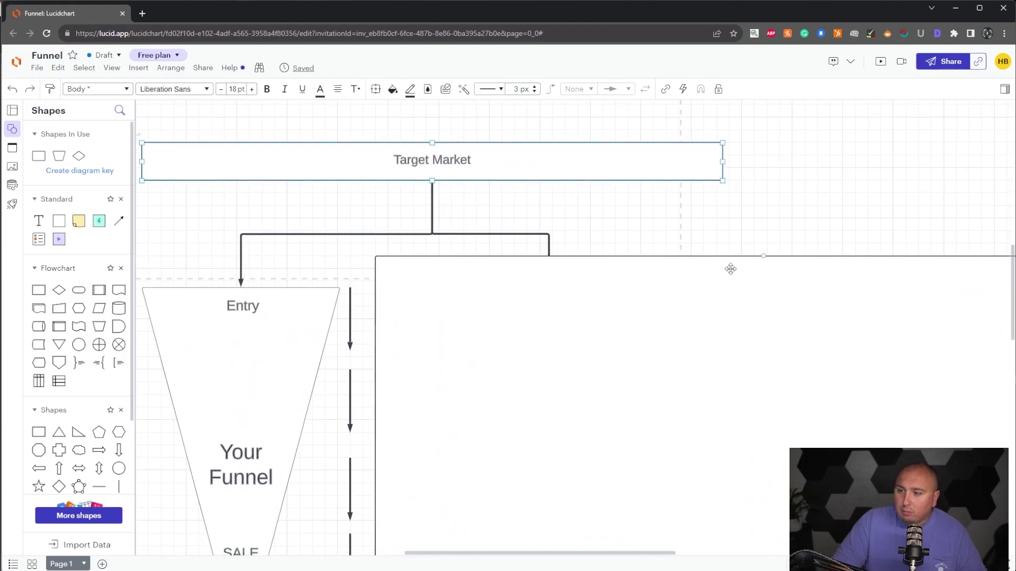
drag(688, 325, 684, 398)
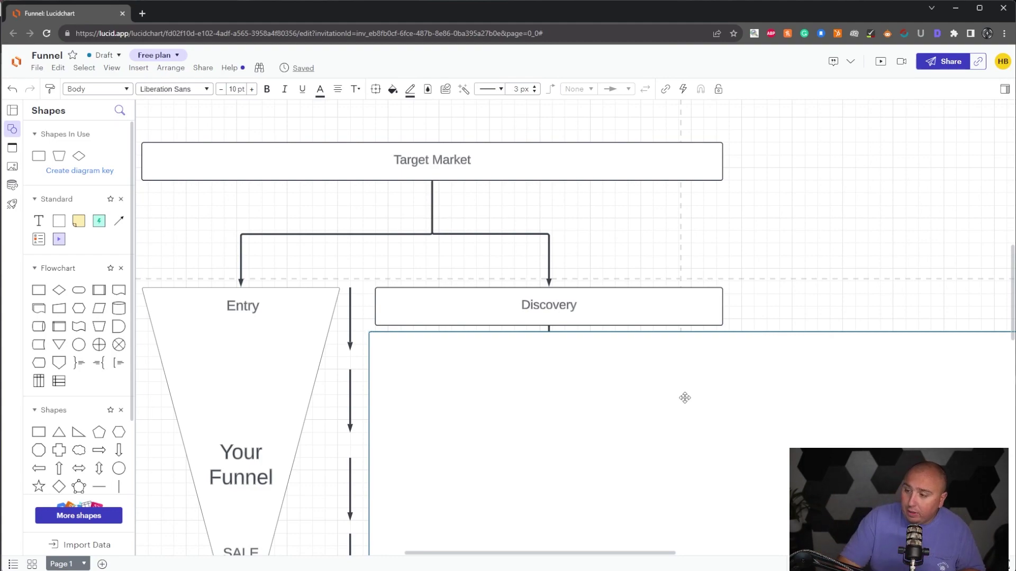
Step: Lower the cover box to expose the 'Blog Post / Ad / Cold Call / Cold Email' box under Discovery
drag(684, 398, 682, 443)
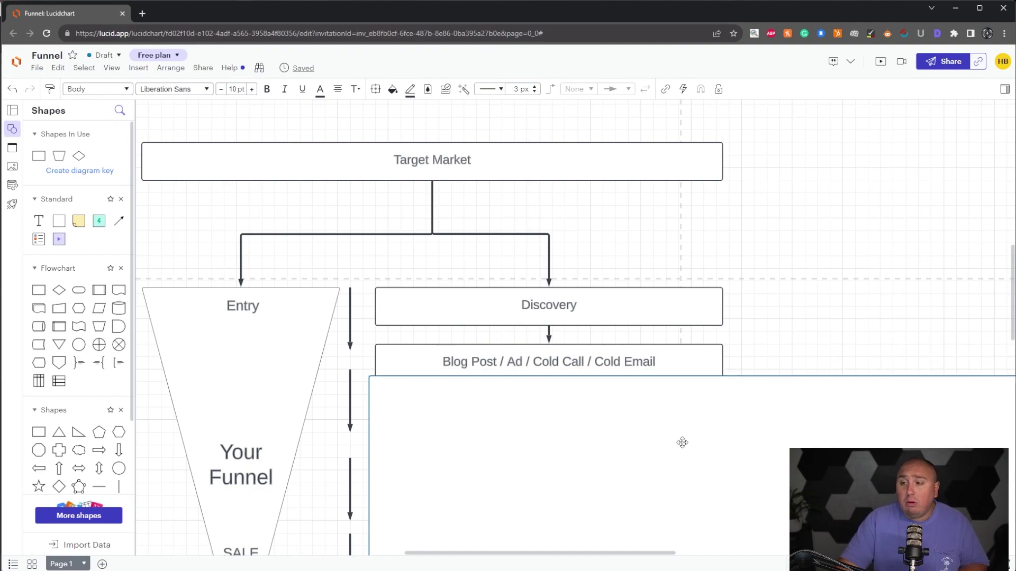
drag(682, 442, 682, 448)
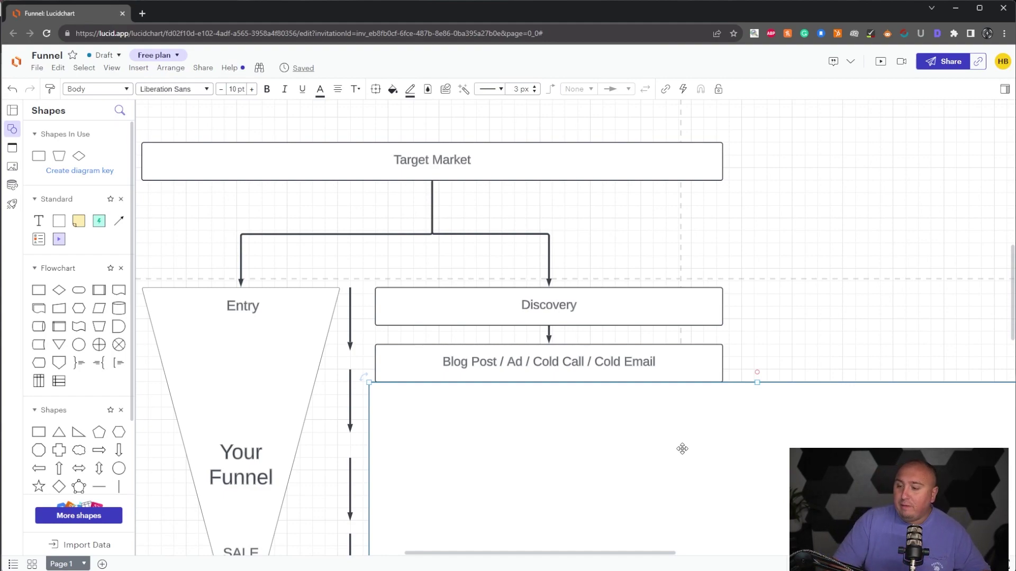
Step: Move the cover box down to uncover 'FREE OFFER | Masterclass / Consultation / Dark Web Scan'
drag(686, 424, 685, 482)
scroll(722, 383, down, 1)
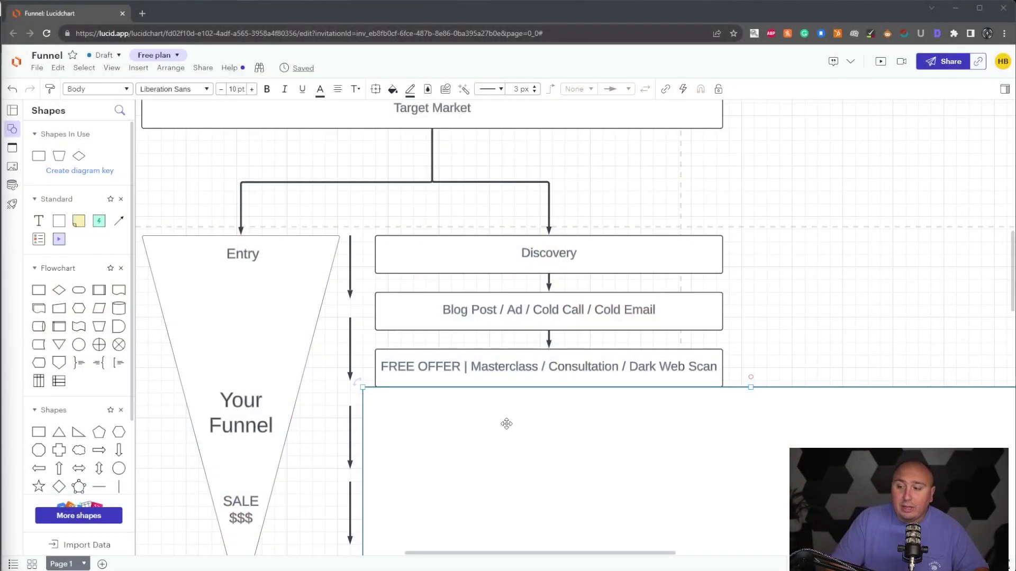
Step: Drag the cover lower to show the Decision diamond branching to Automated Email Sequence
drag(517, 422, 516, 487)
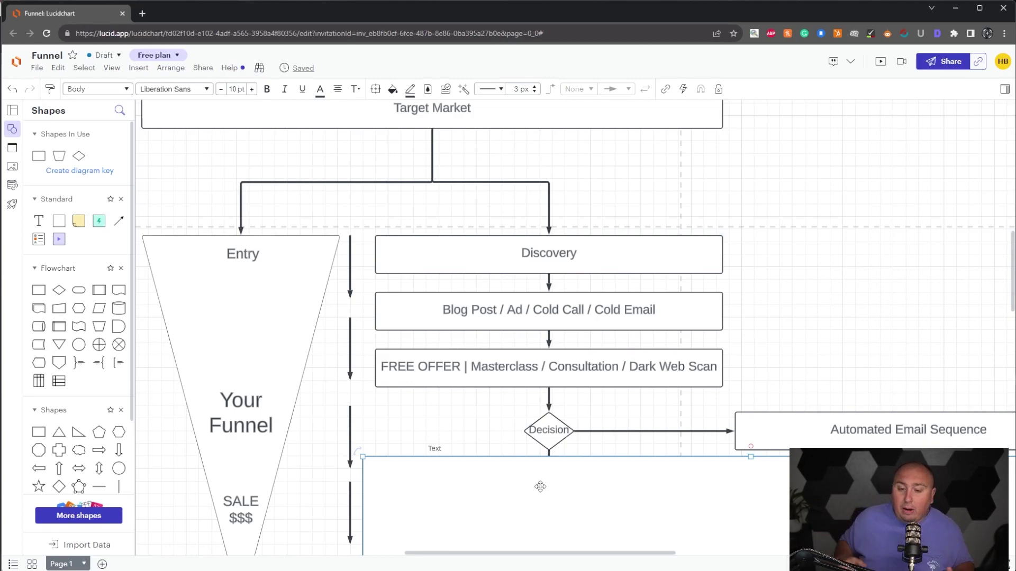
scroll(783, 329, down, 1)
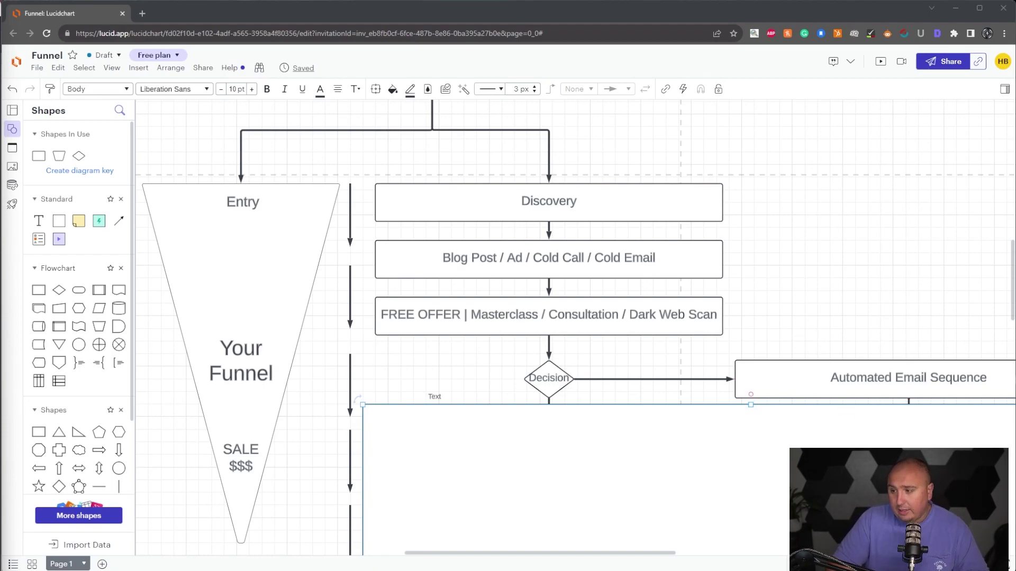
scroll(820, 439, down, 1)
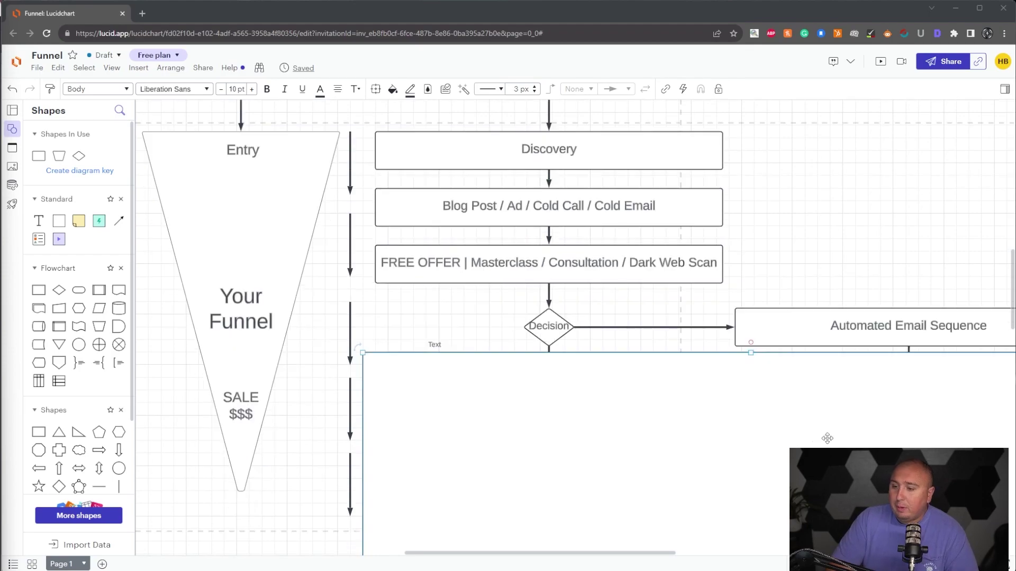
scroll(736, 421, down, 2)
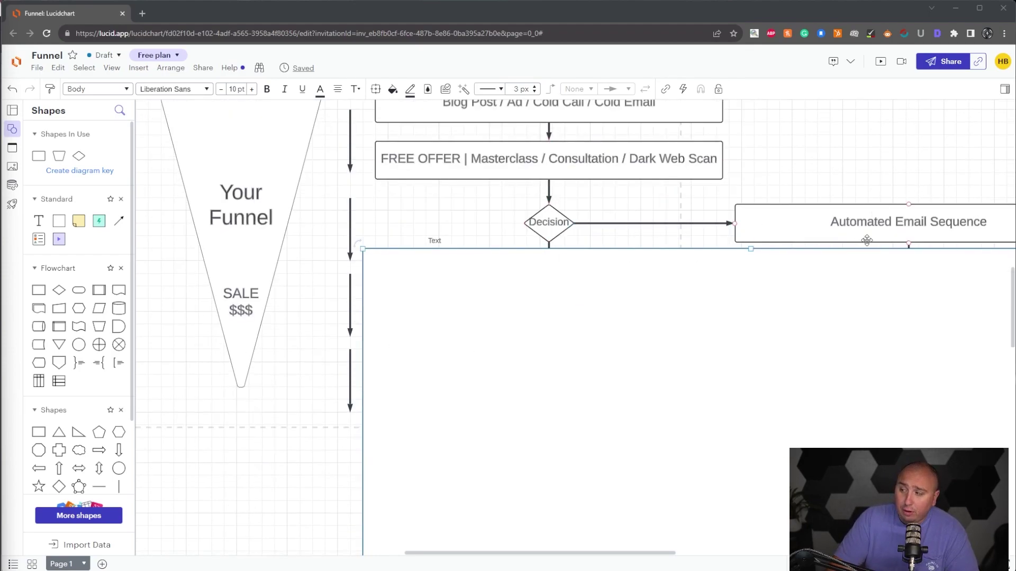
Step: Lower the cover to expose 'Book A Call / Meeting' and the second Decision feeding it
drag(626, 304, 616, 368)
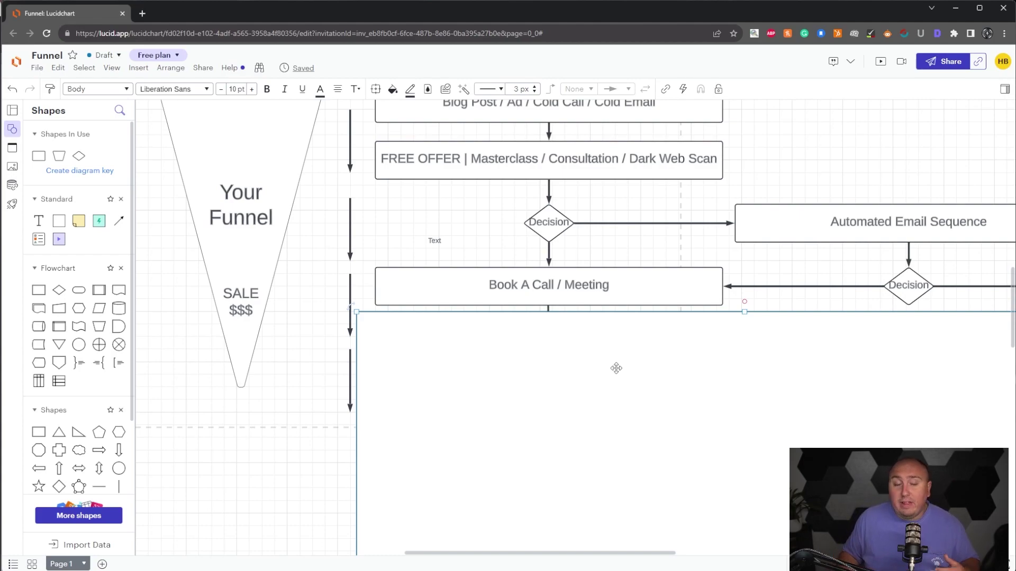
Step: Drag the cover down to show 'Needs Assessment / Discovery Meeting', then deselect it
drag(616, 369, 620, 431)
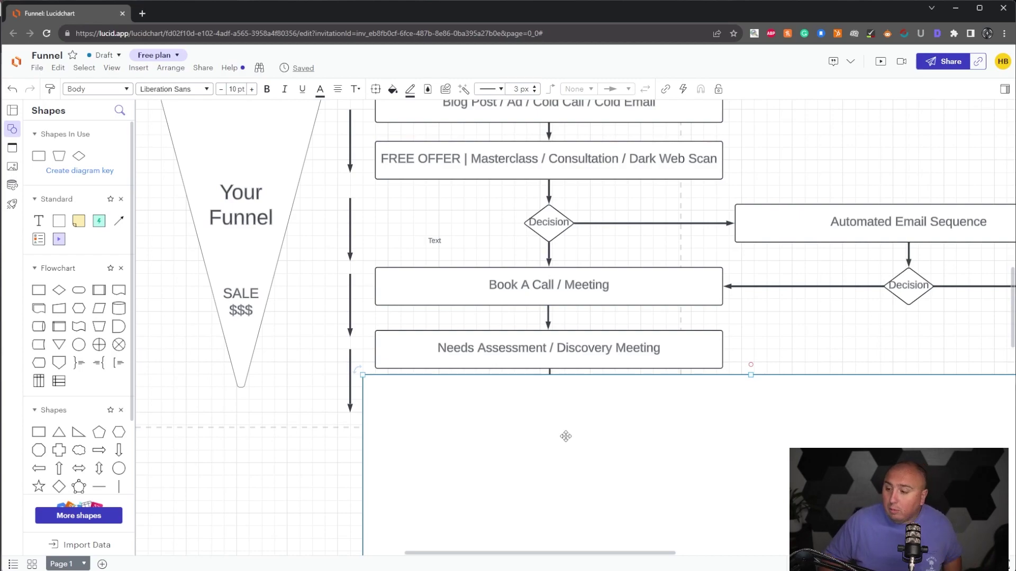
key(Escape)
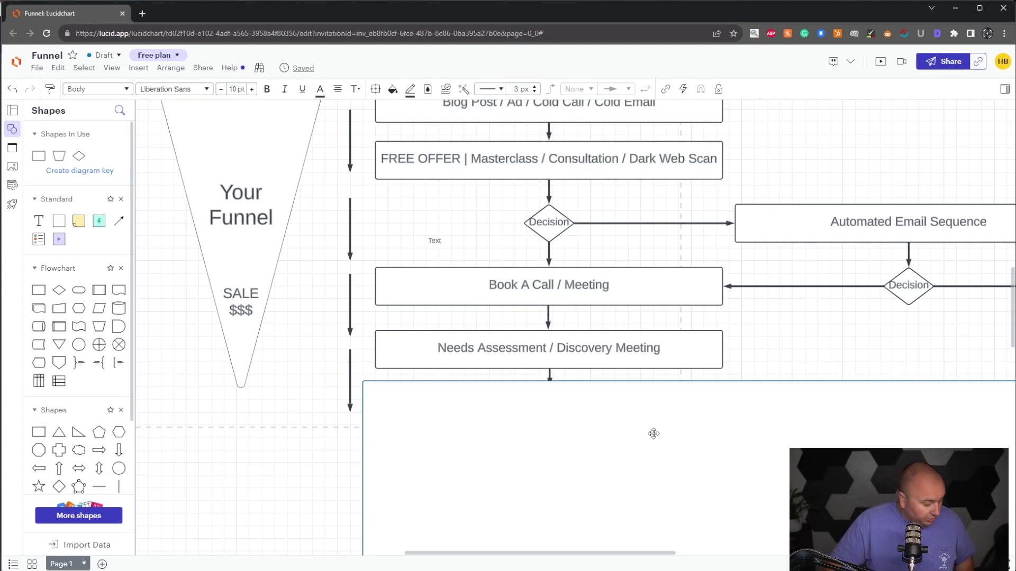
Step: Lower the cover to reveal 'Proposal Development', then select the blank container again
drag(654, 434, 655, 484)
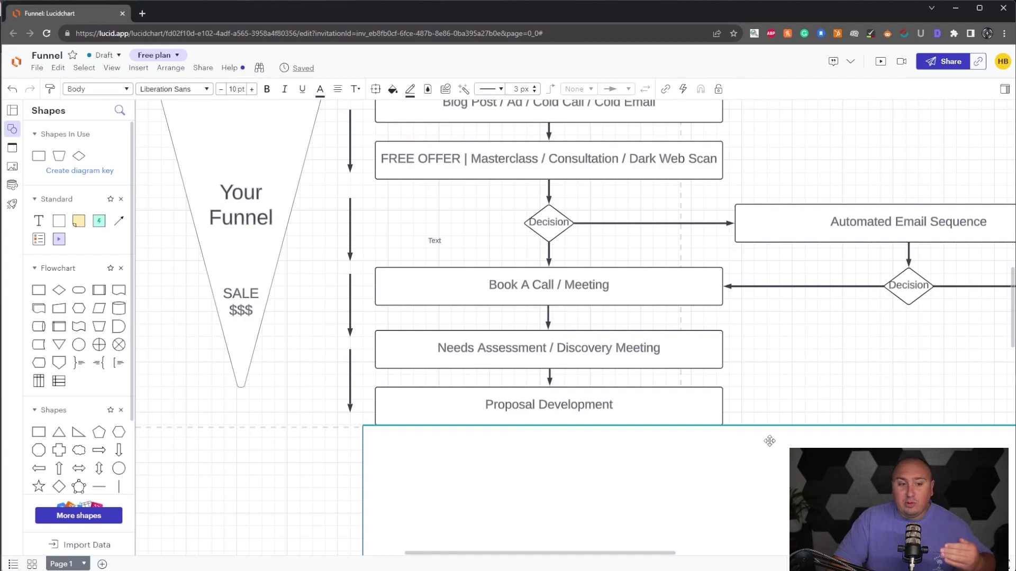
click(770, 440)
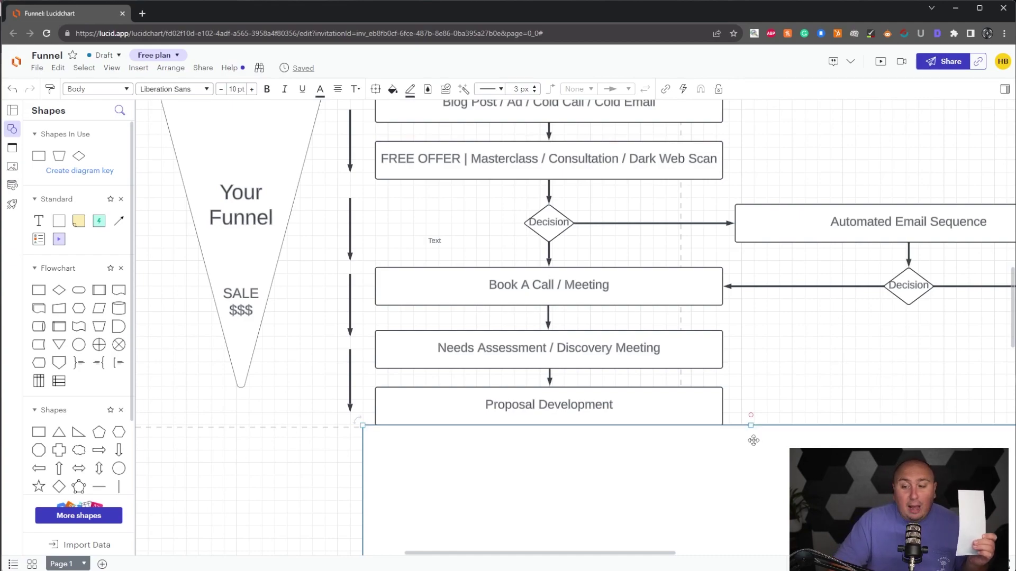
Step: Drag the selected cover down to expose the 'Presentation / Proposal Review' box
drag(752, 443, 755, 506)
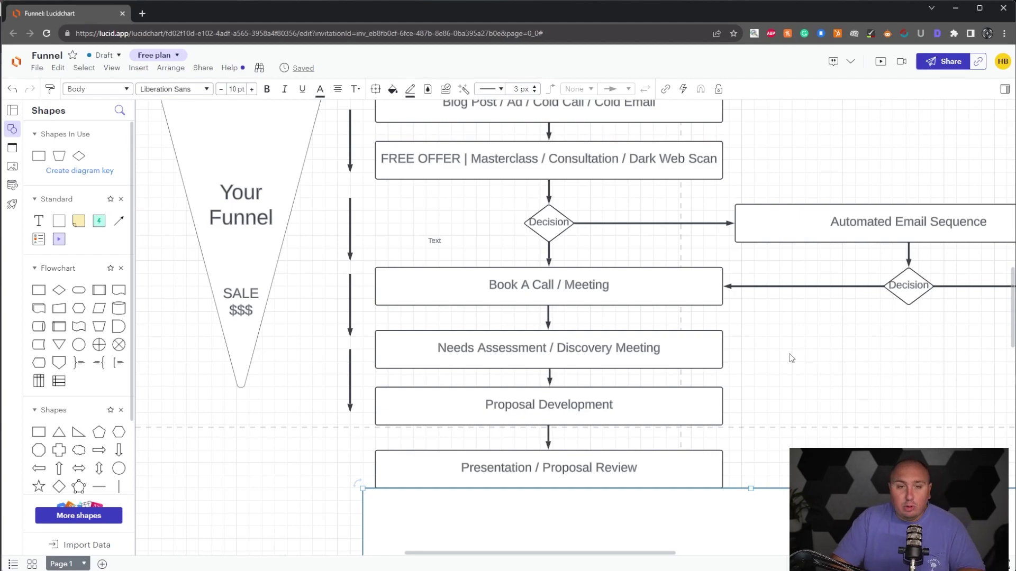
Step: Lower the cover twice to show 'Close The Deal' and its Decision branching to Automated Email Sequence
scroll(784, 344, down, 2)
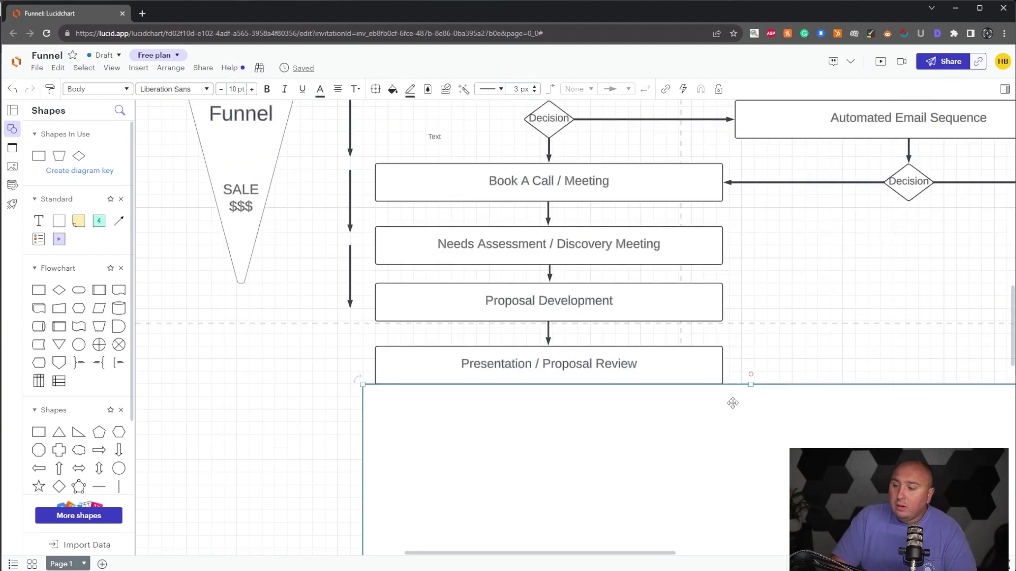
scroll(731, 404, down, 2)
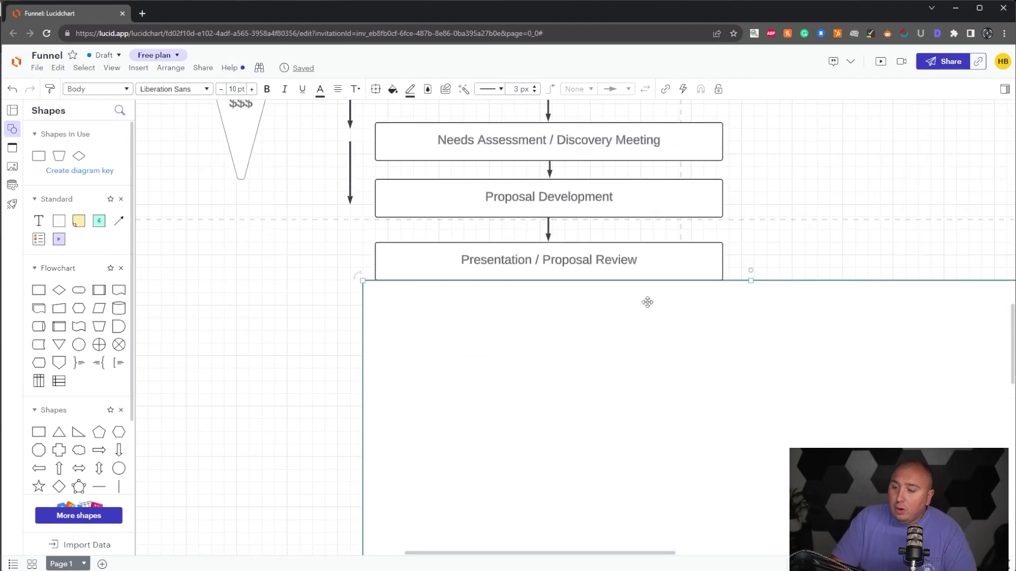
drag(648, 309, 642, 365)
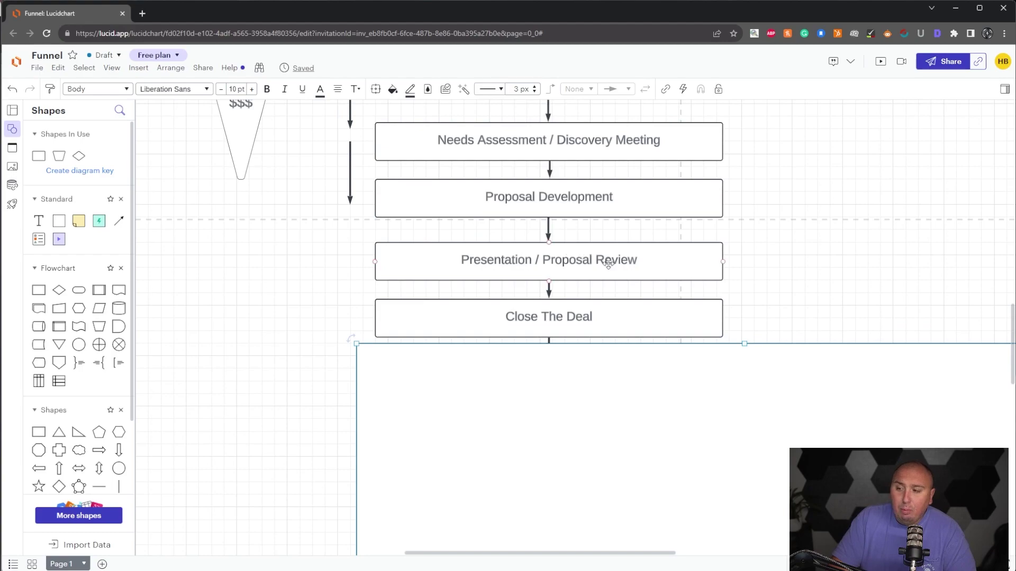
scroll(691, 267, up, 1)
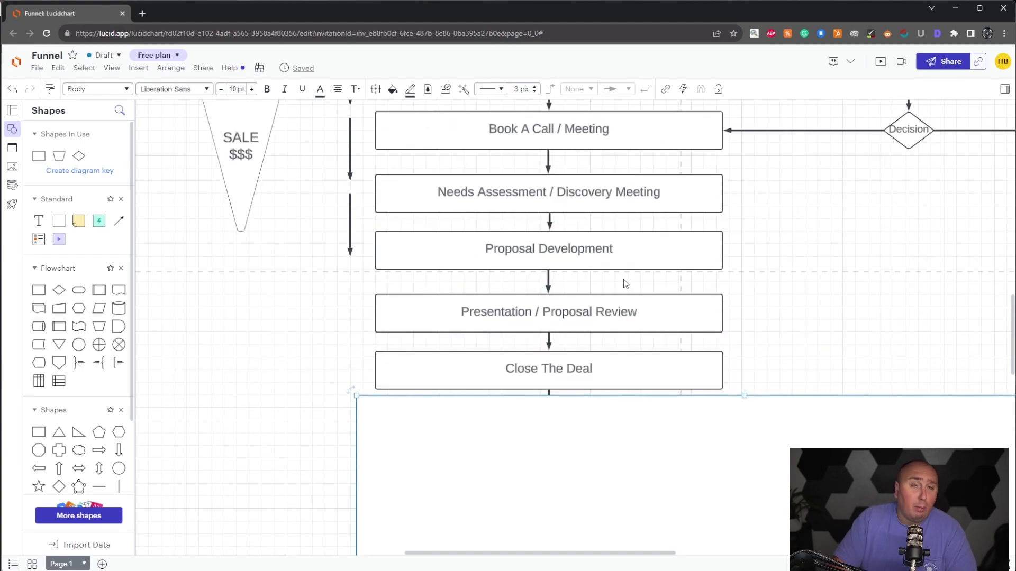
scroll(589, 434, down, 2)
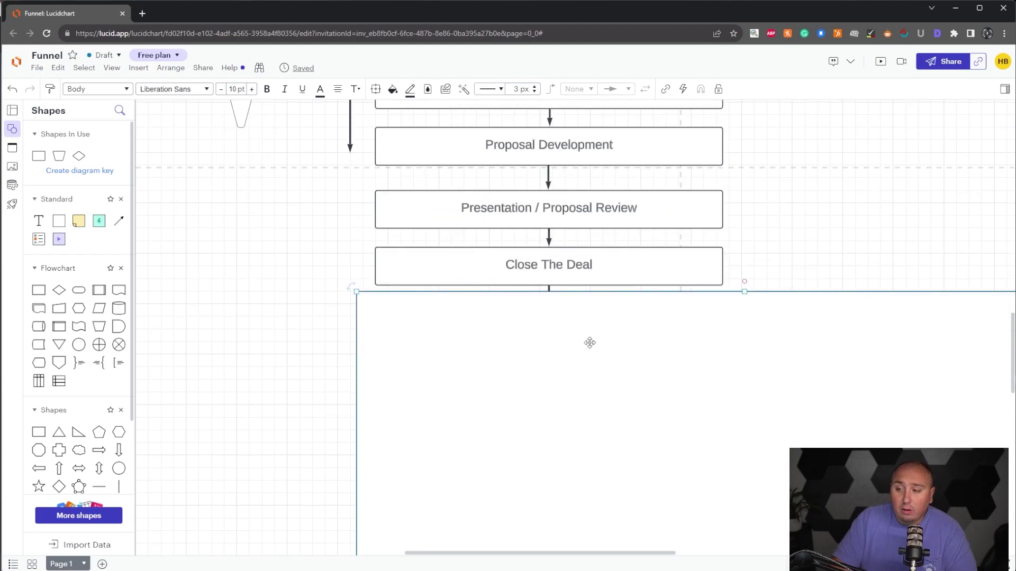
drag(590, 342, 584, 400)
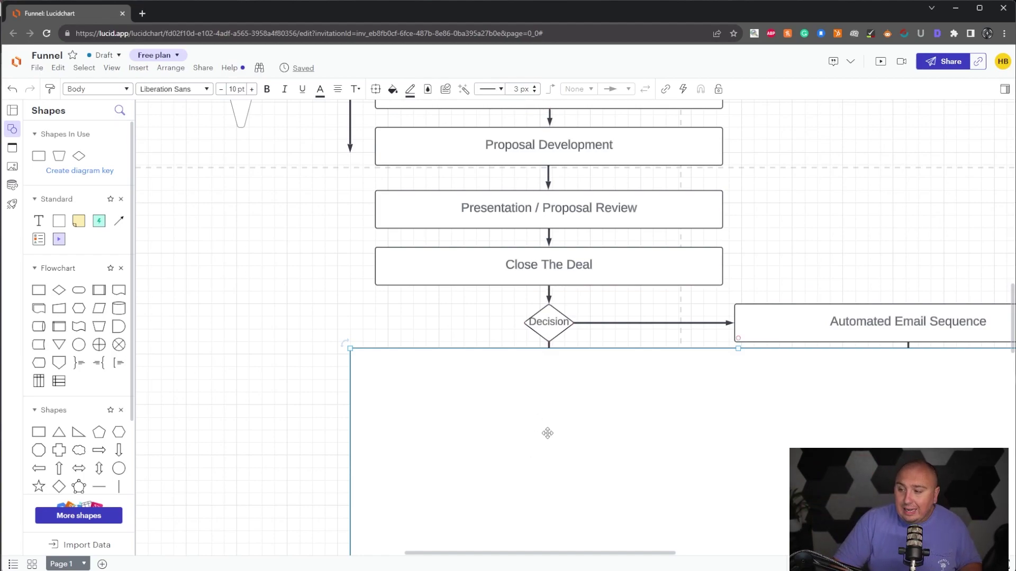
Step: Drag the cover down to show Onboarding, then pan to view the email loop
drag(547, 430, 539, 474)
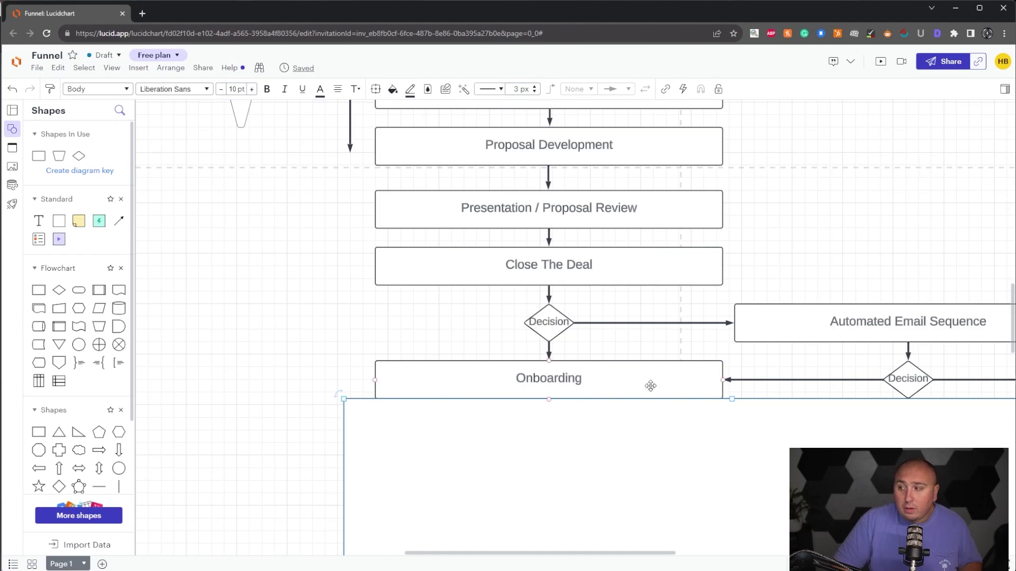
drag(937, 269, 836, 247)
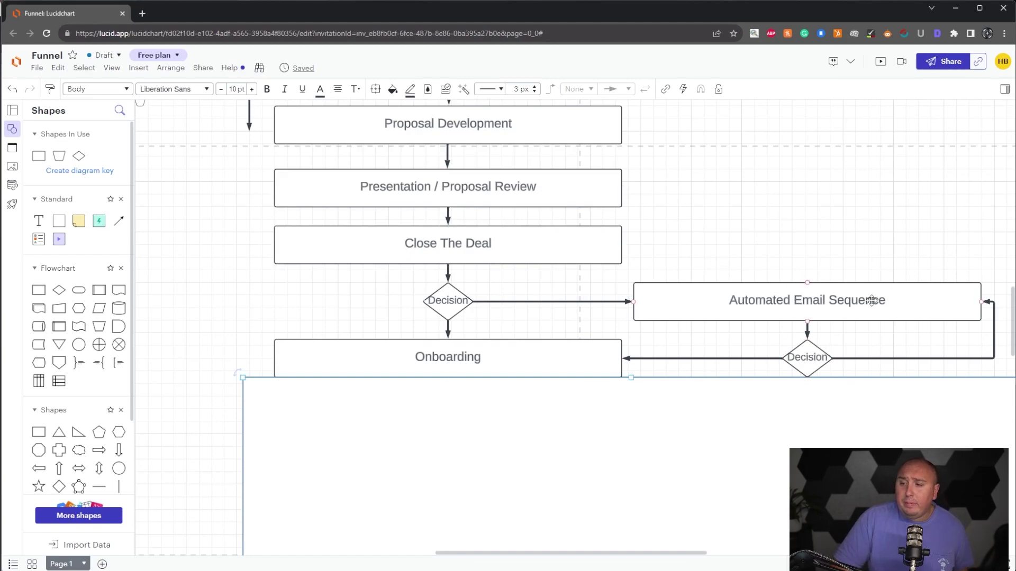
drag(765, 173, 716, 457)
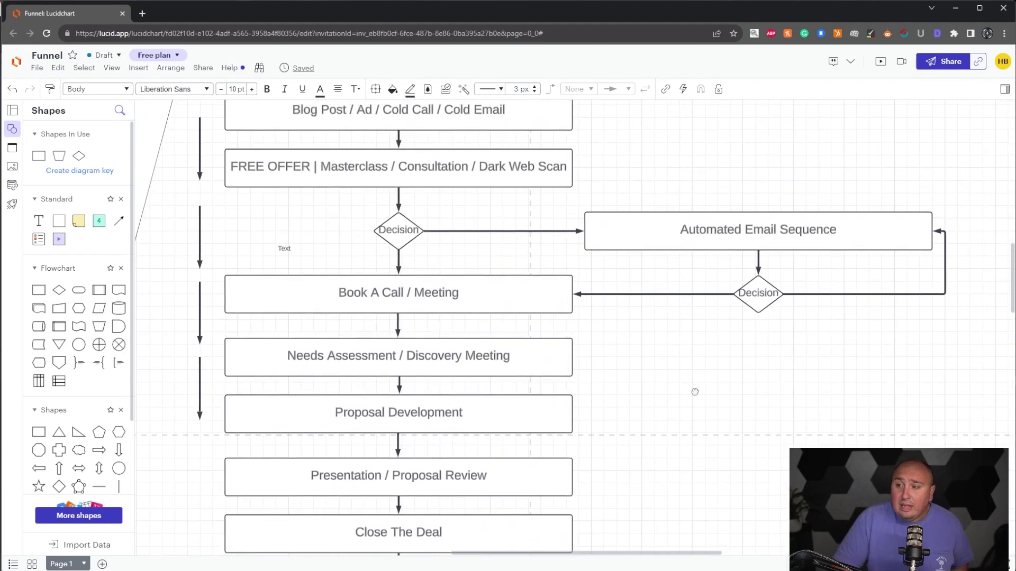
Step: Pan the canvas down to show Proposal Development, Close The Deal and Onboarding
drag(693, 390, 692, 425)
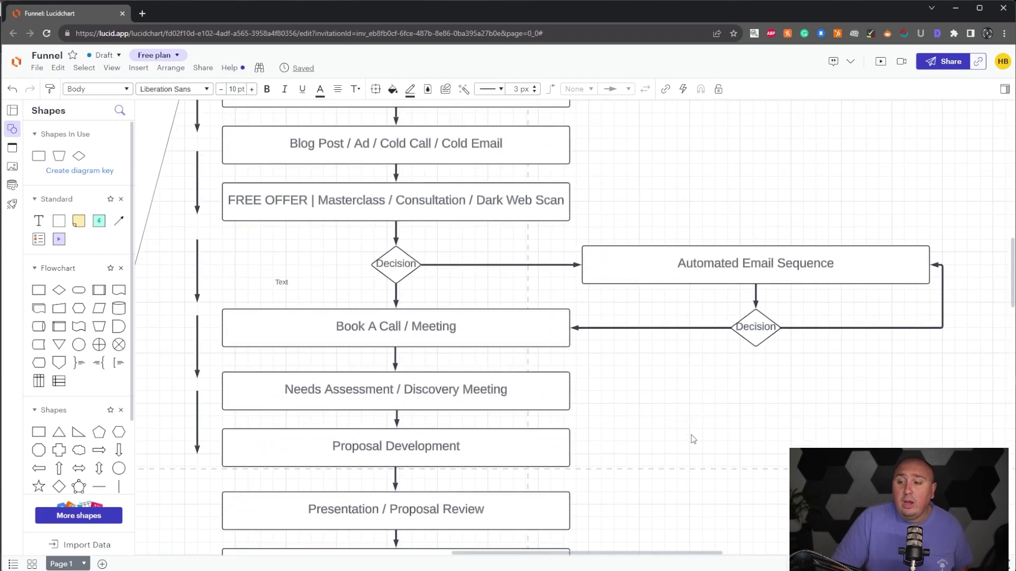
drag(693, 440, 728, 136)
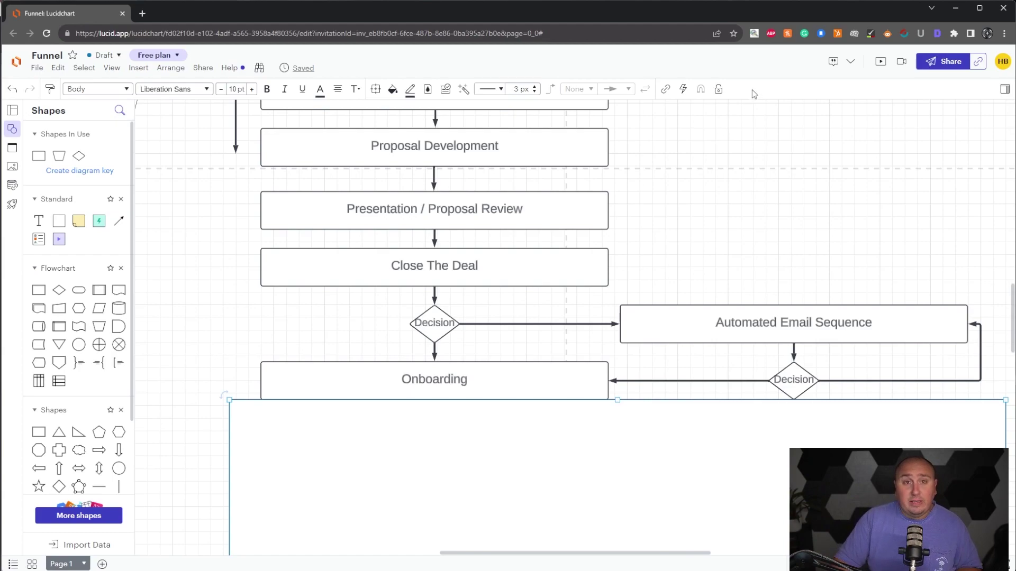
Step: Nudge the blank cover rectangle down to leave a small gap below Onboarding
drag(626, 443, 617, 463)
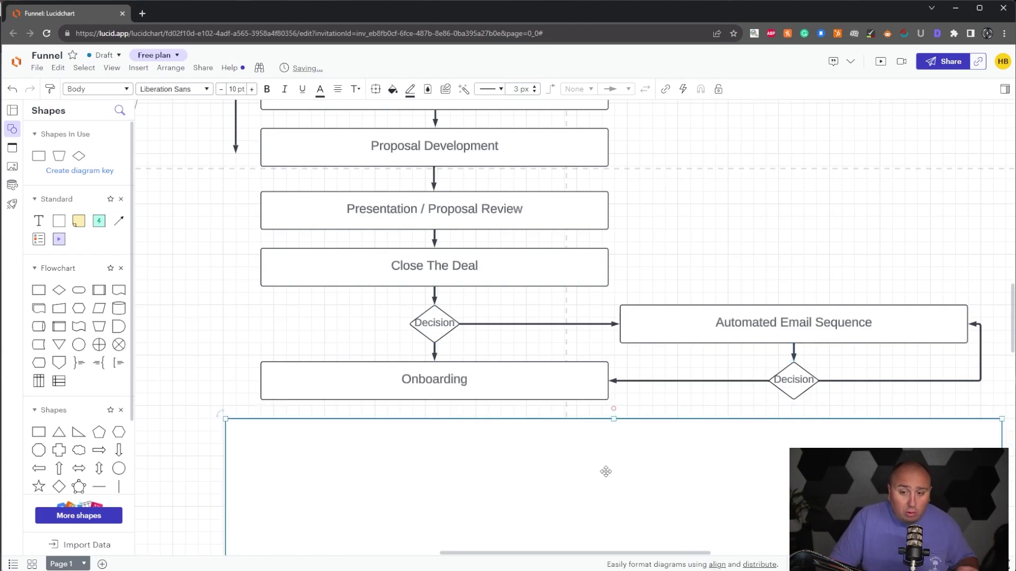